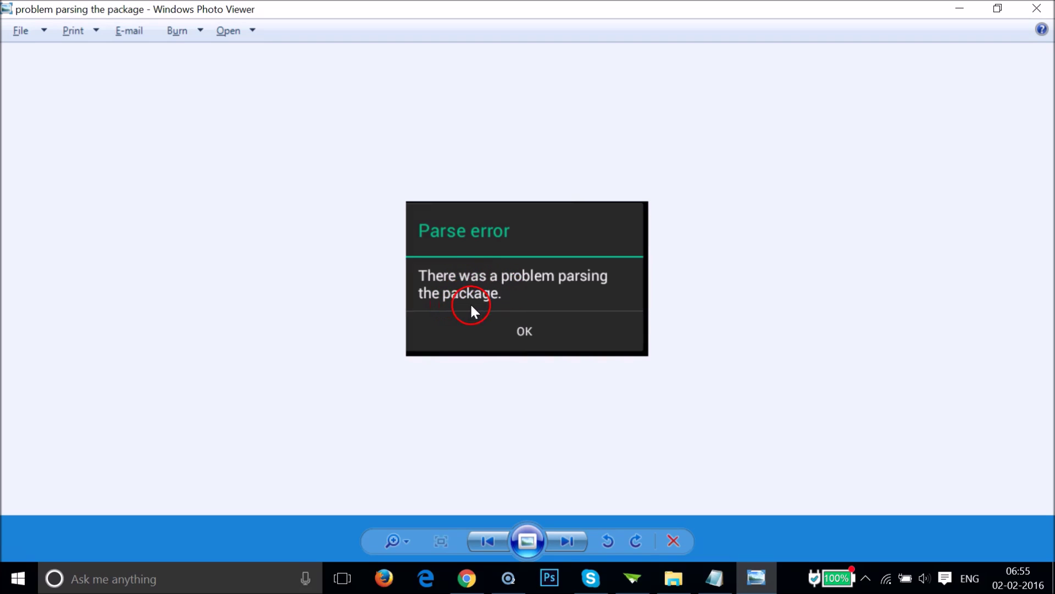
# Step: Minimize the parse error picture in Photo Viewer and bring the Notepad fix notes into focus
pyautogui.click(959, 9)
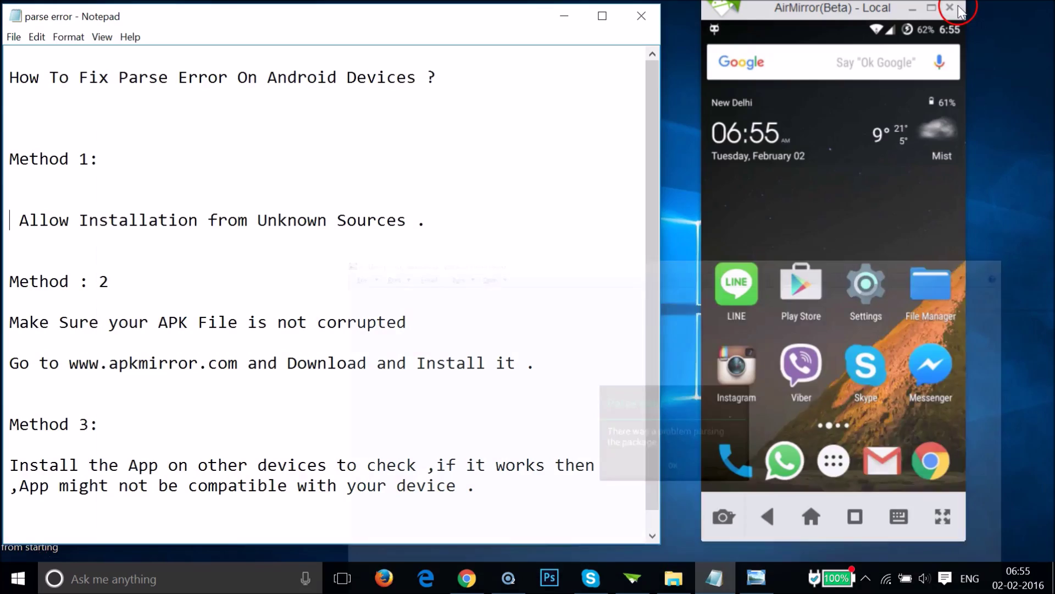
pyautogui.click(374, 167)
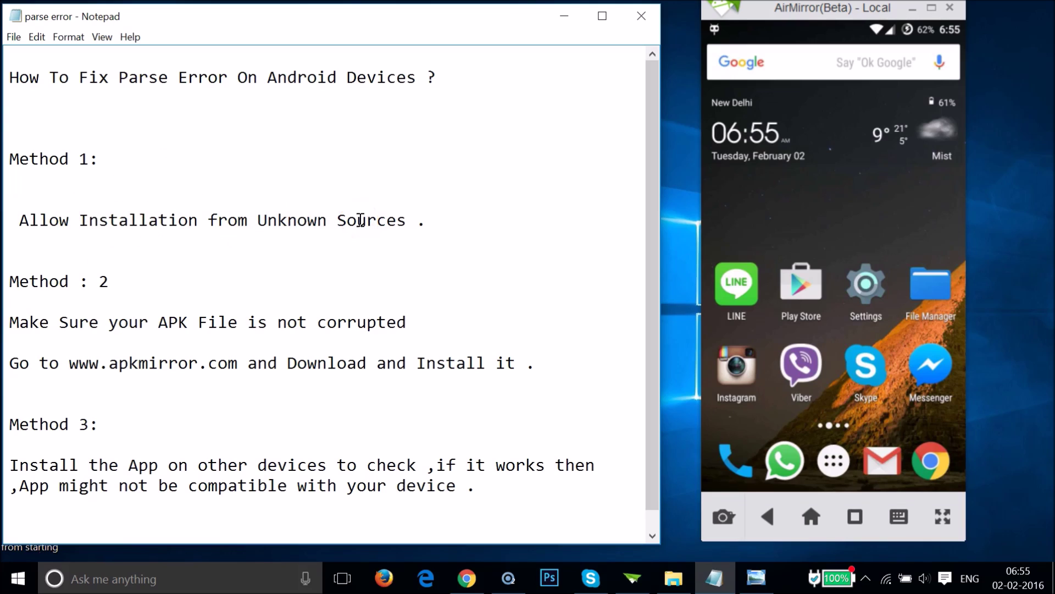
# Step: In the phone's Settings > Security, turn on Unknown sources and accept the risk warning
pyautogui.click(861, 288)
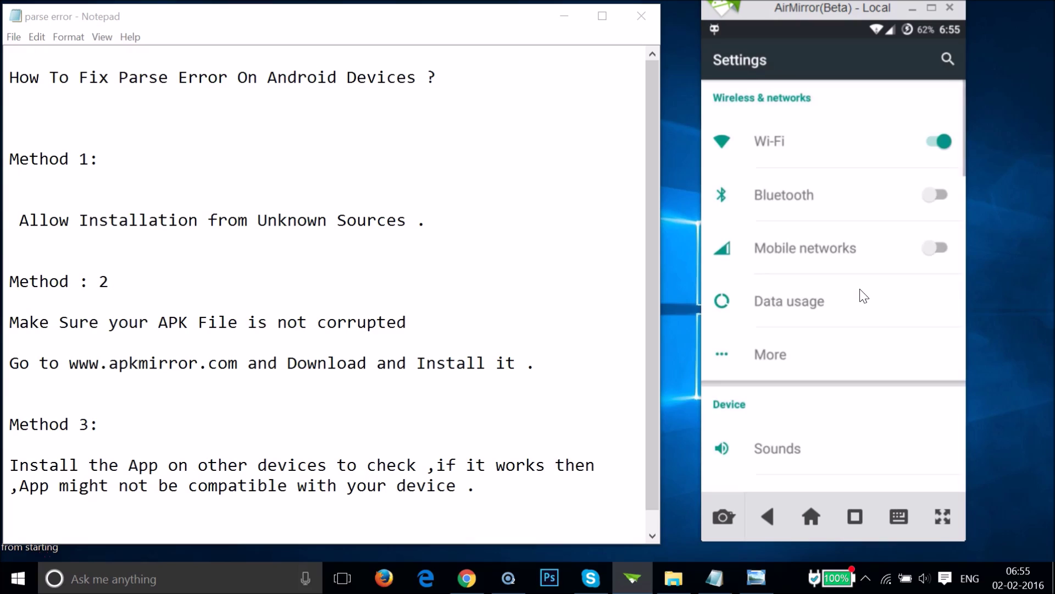
pyautogui.scroll(-3, 860, 295)
pyautogui.scroll(-3, 860, 296)
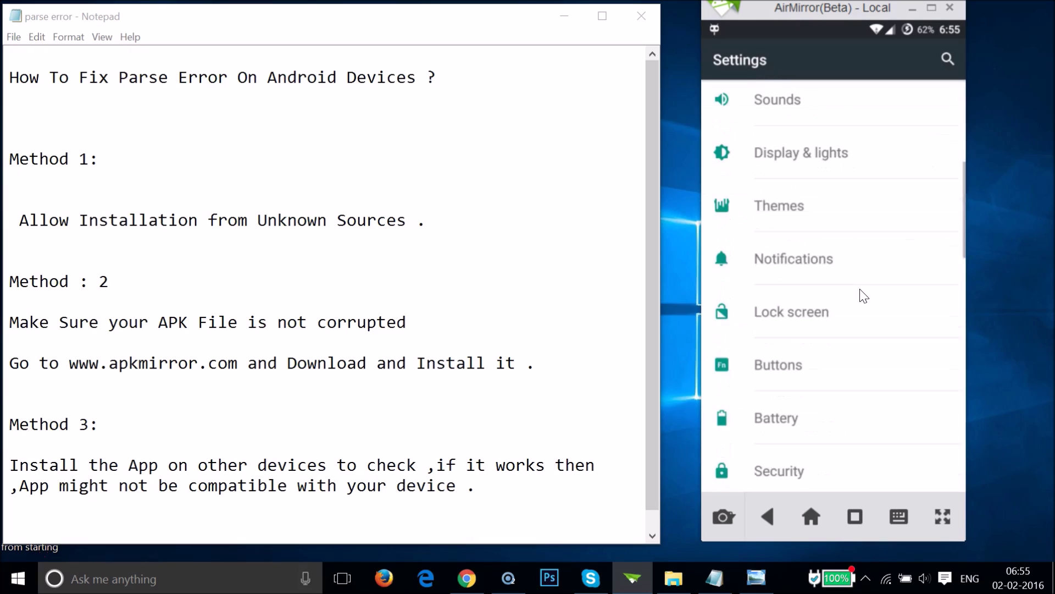
pyautogui.scroll(-3, 860, 295)
pyautogui.scroll(-2, 860, 295)
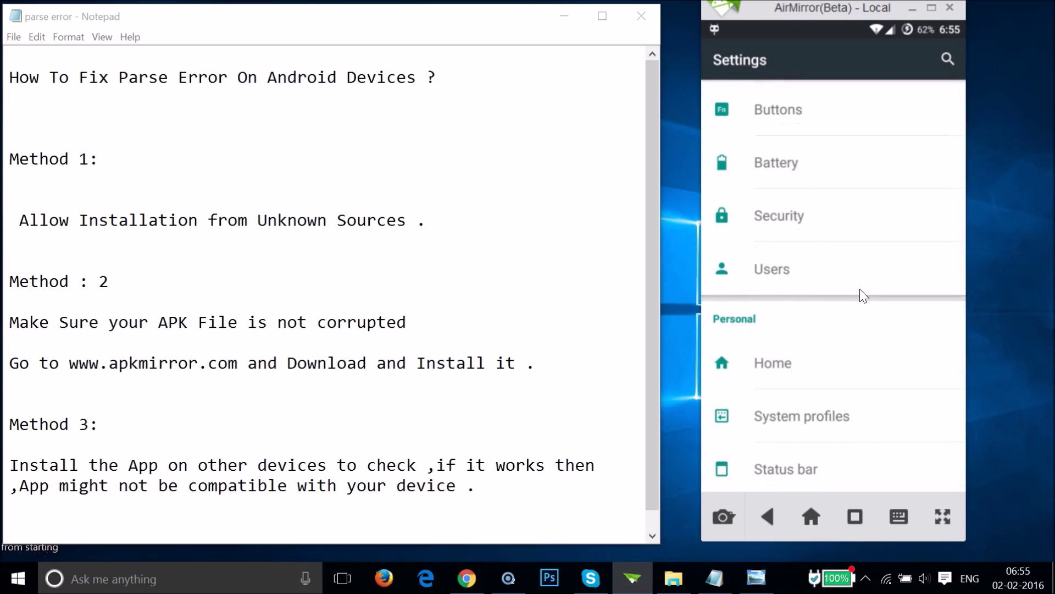
pyautogui.click(806, 233)
pyautogui.click(833, 312)
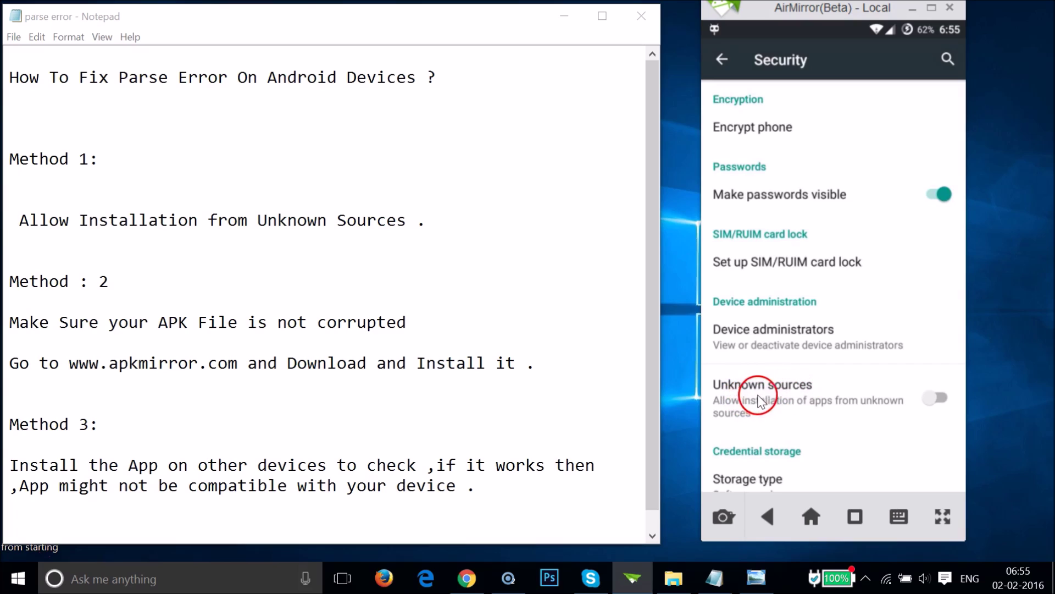
pyautogui.click(812, 395)
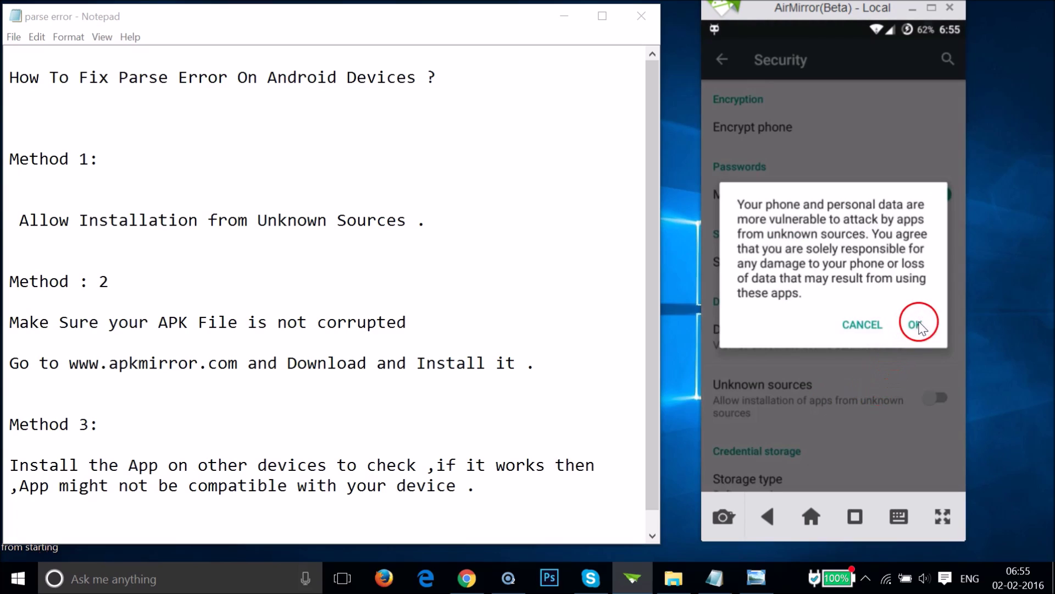
pyautogui.click(916, 324)
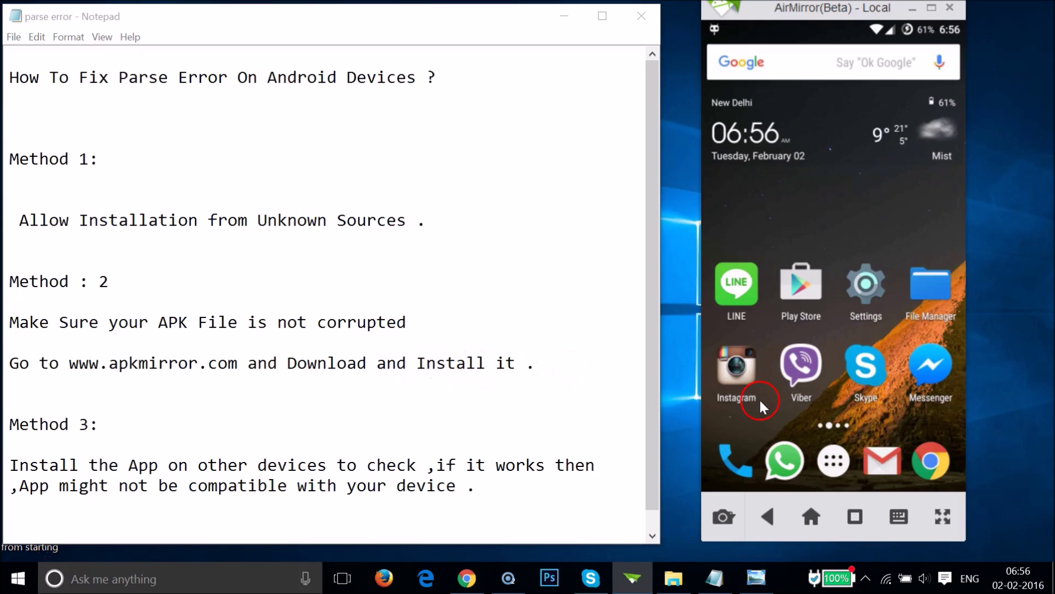
# Step: Launch Chrome from the phone's dock and go to apkmirror.com
pyautogui.click(928, 465)
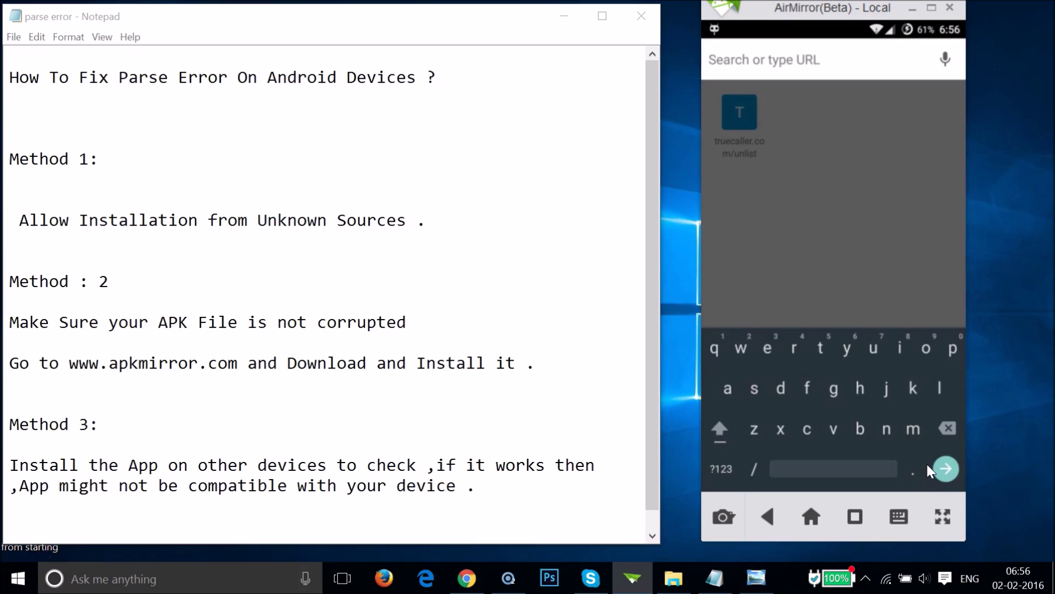
pyautogui.write('apk')
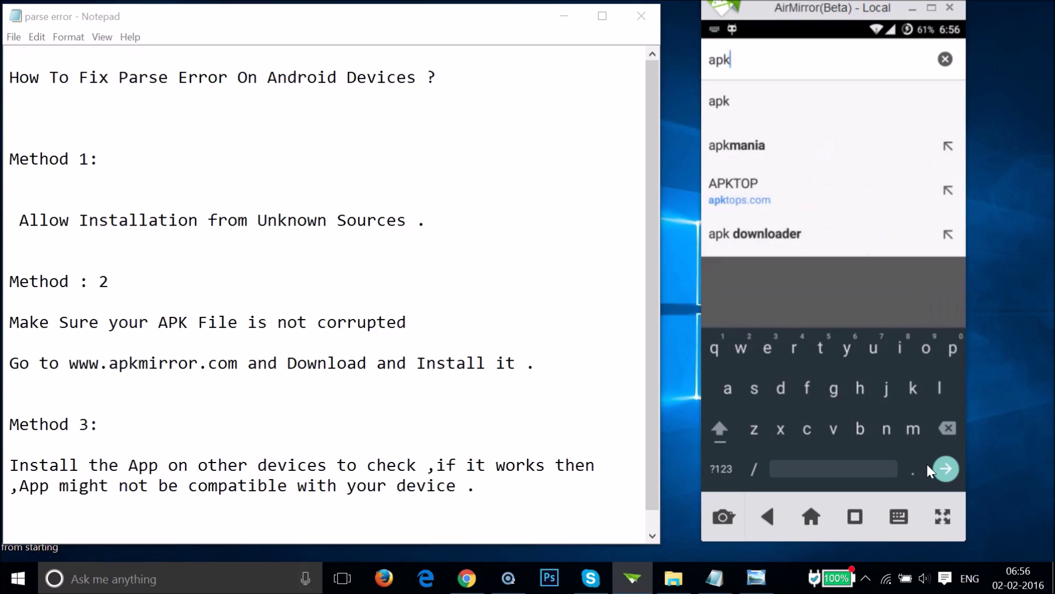
pyautogui.write('mirr')
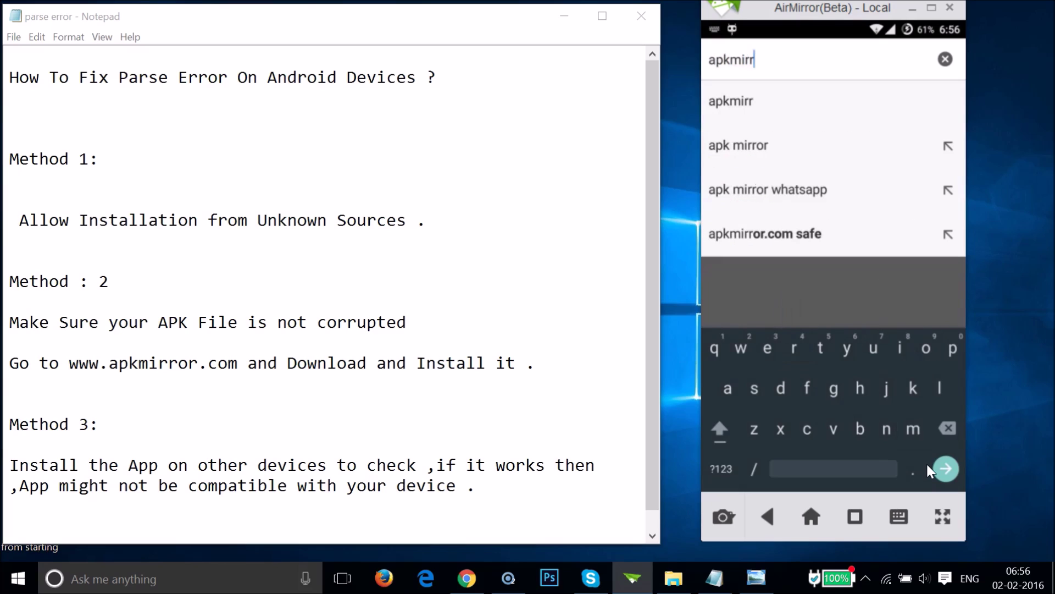
pyautogui.write('or.')
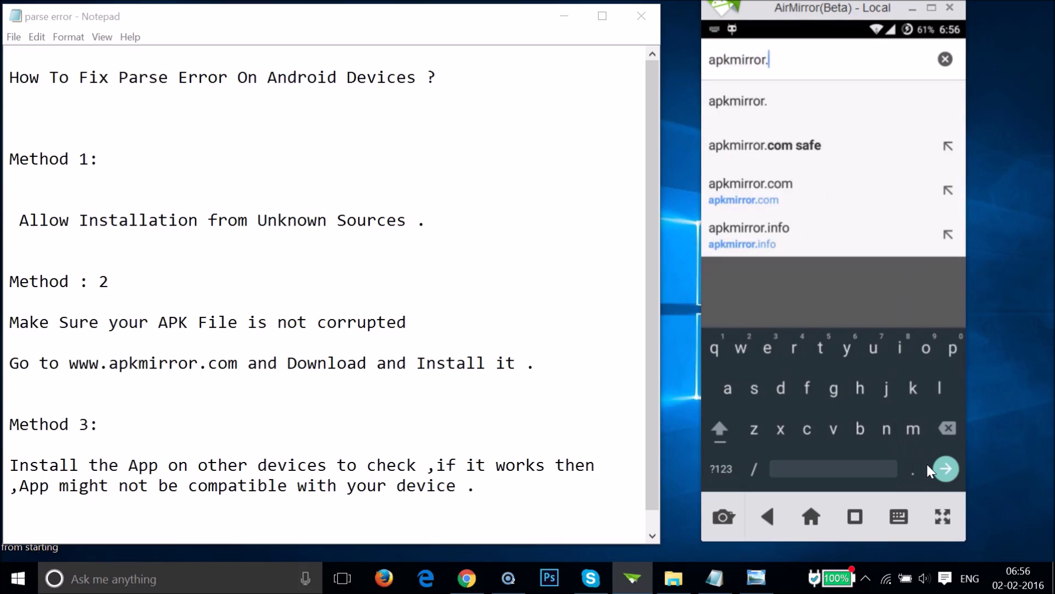
pyautogui.write('com')
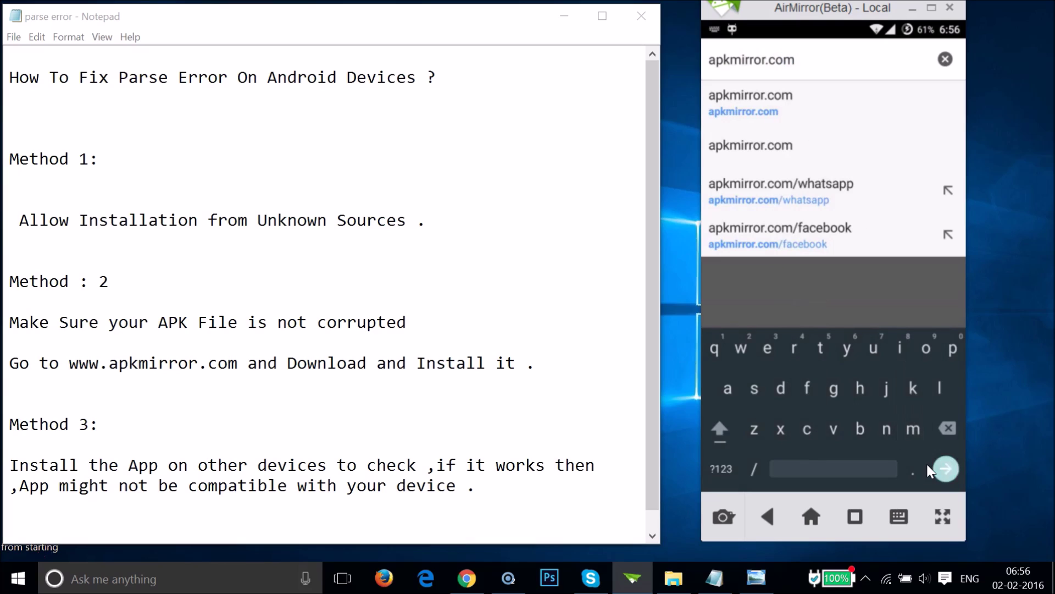
pyautogui.press('Return')
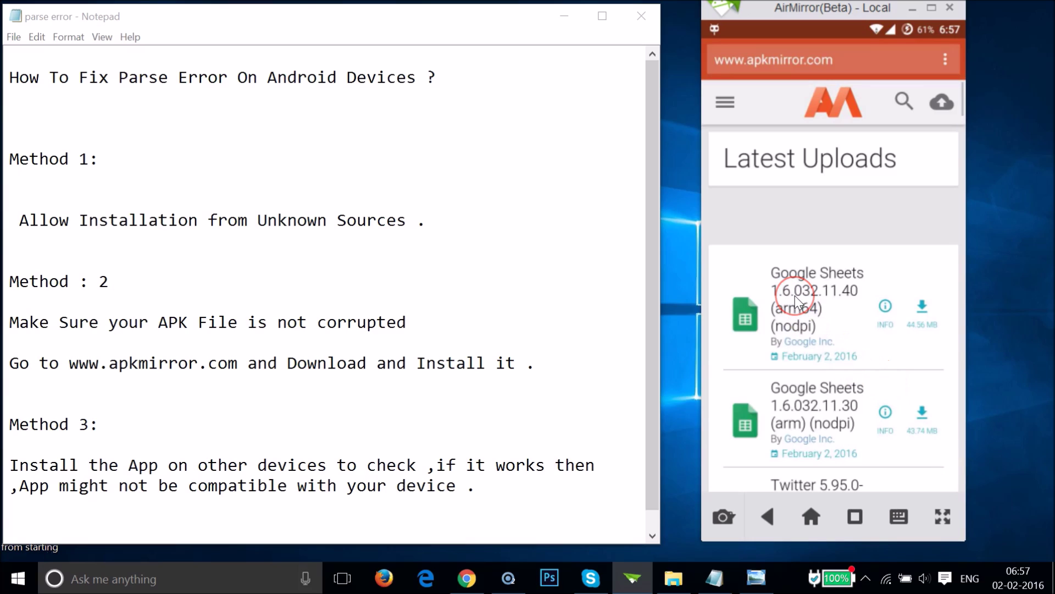
pyautogui.scroll(-5, 795, 296)
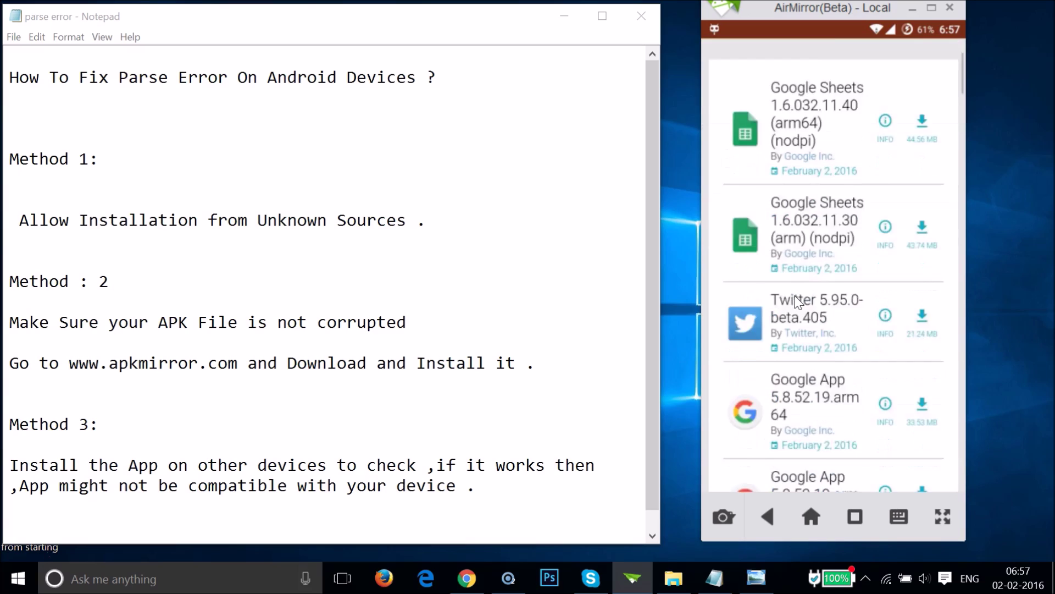
pyautogui.scroll(5, 795, 296)
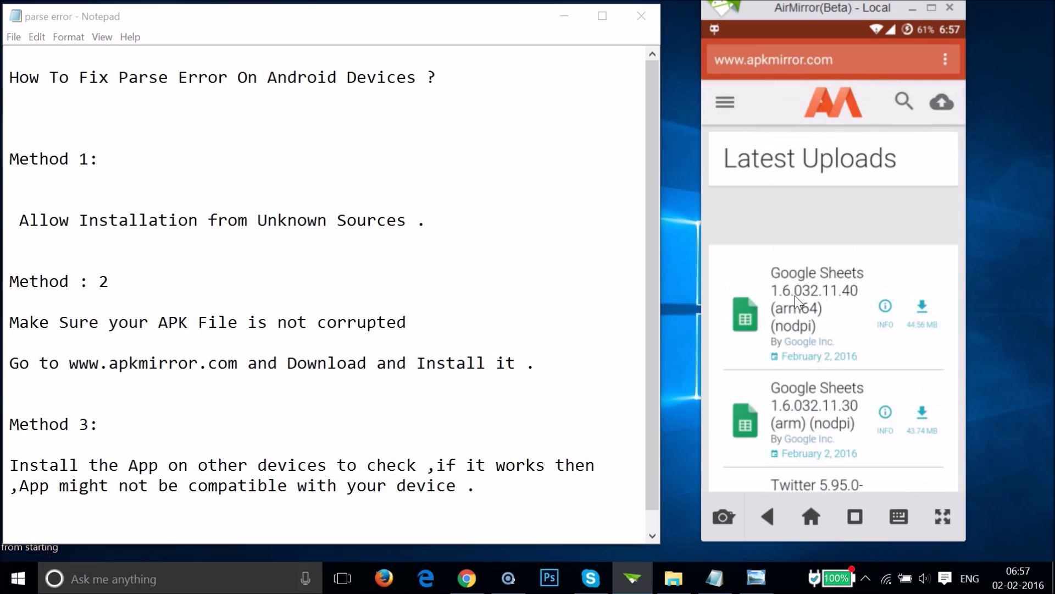
# Step: Open the apkmirror.com site search with the magnifier icon
pyautogui.click(905, 101)
# Step: Activate the apkmirror 'Search..' field so the phone keyboard appears
pyautogui.click(816, 106)
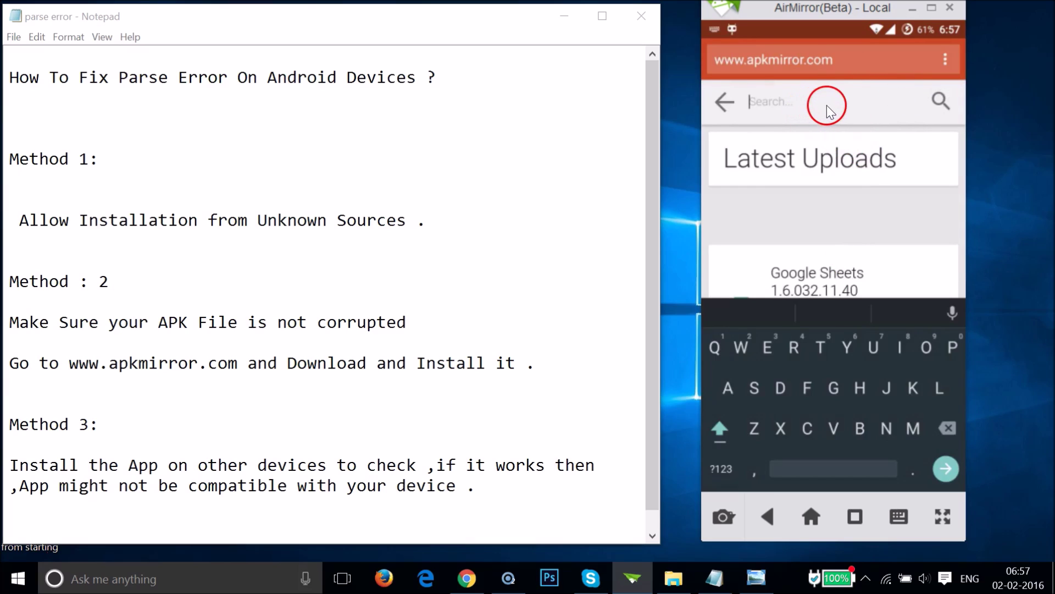